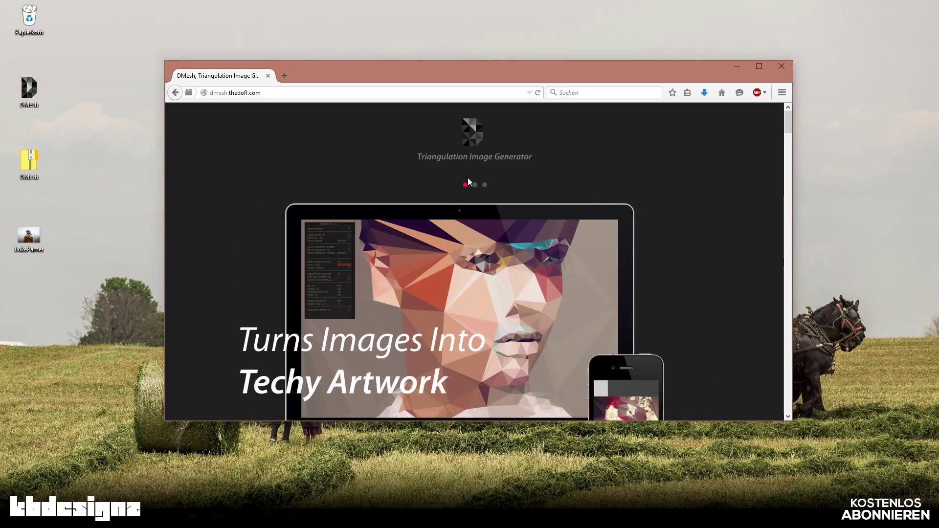
Step: Scroll down the DMesh homepage from the Turns Images Into Techy Artwork banner slide
scroll(587, 186, down, 3)
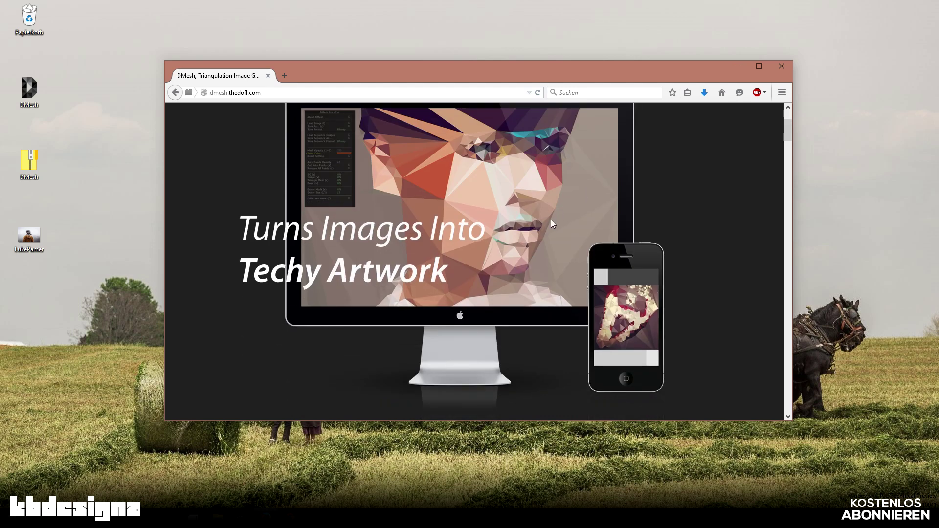
Step: Scroll past the DMesh slideshow to the What Is DMesh description text
scroll(477, 234, up, 3)
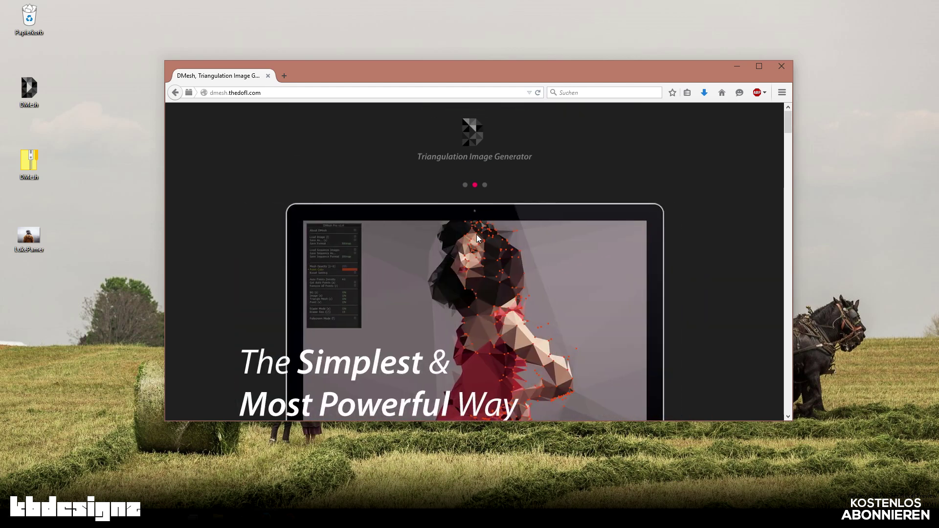
scroll(476, 235, down, 2)
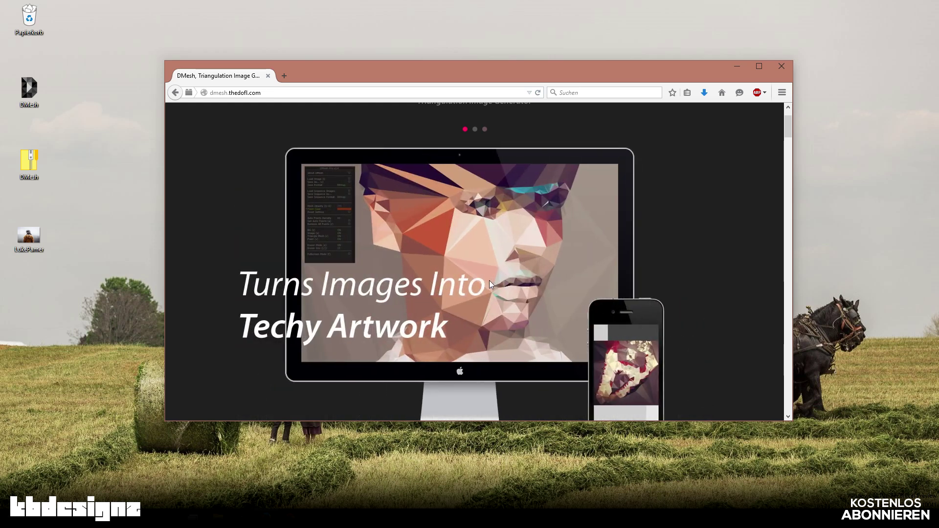
scroll(489, 283, down, 5)
scroll(489, 282, down, 2)
scroll(489, 281, down, 2)
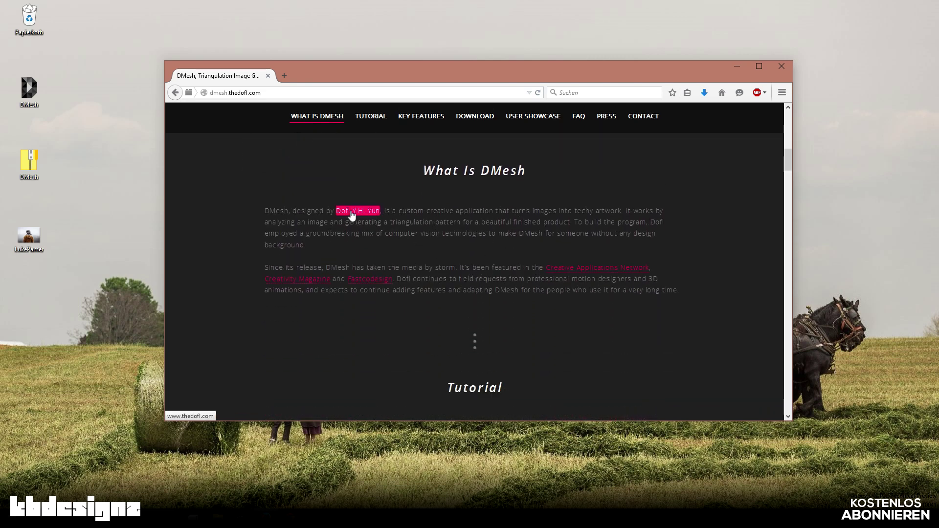
Step: Scroll past the Tutorial video and Key Features list to the Download heading
scroll(440, 231, down, 2)
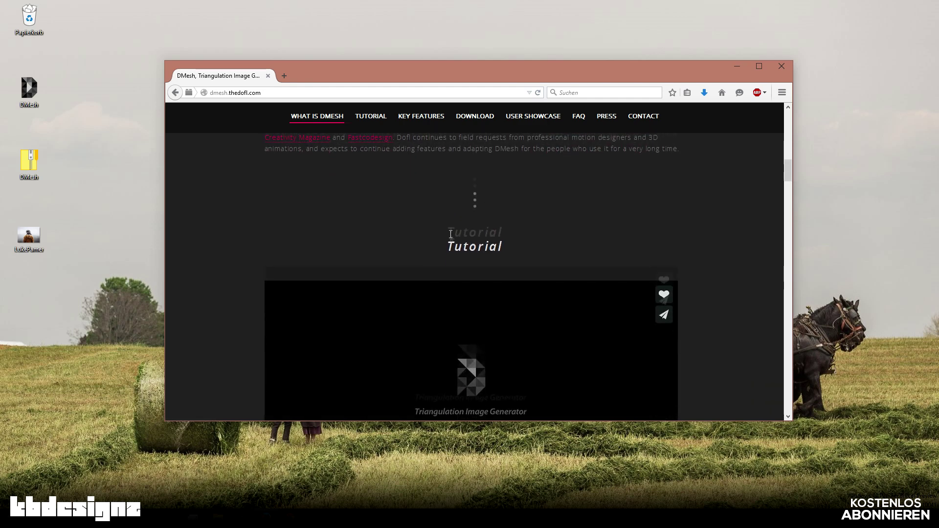
scroll(450, 238, down, 3)
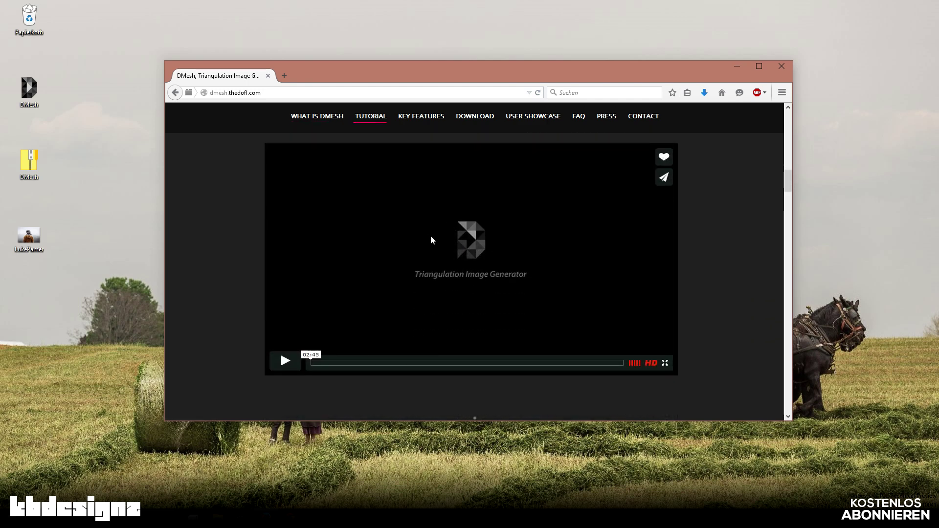
scroll(432, 242, down, 3)
scroll(432, 254, down, 2)
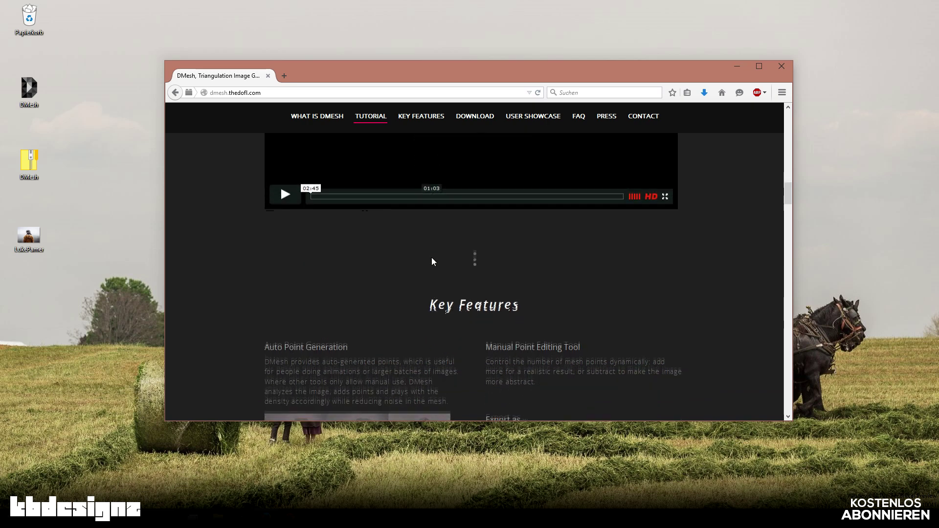
scroll(432, 261, down, 2)
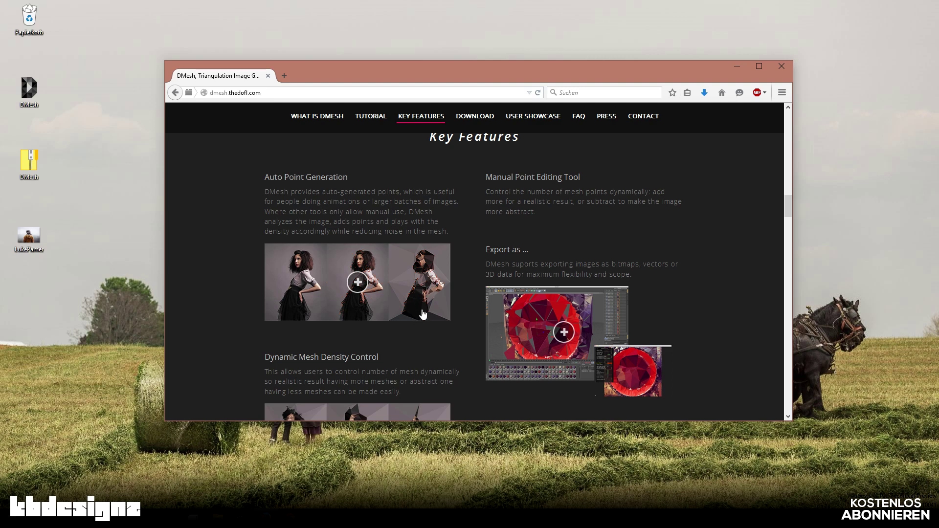
scroll(437, 291, down, 2)
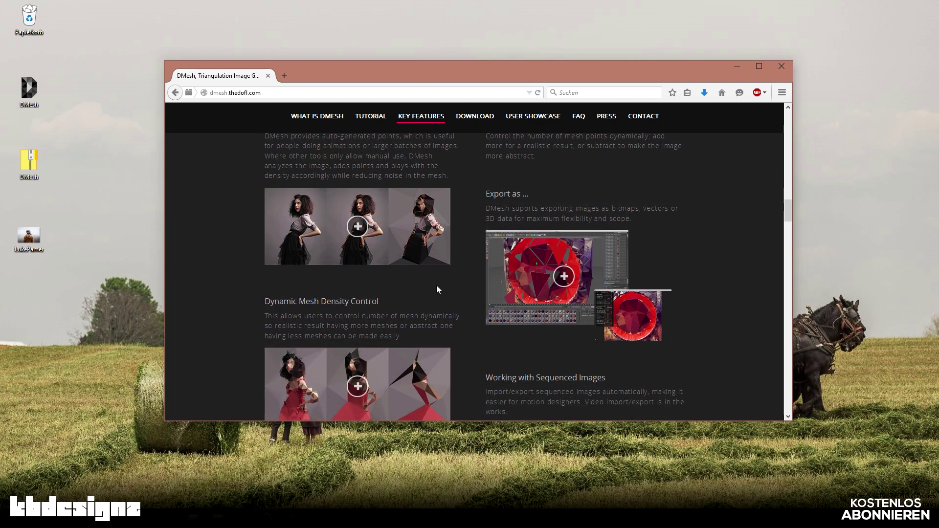
scroll(436, 285, down, 2)
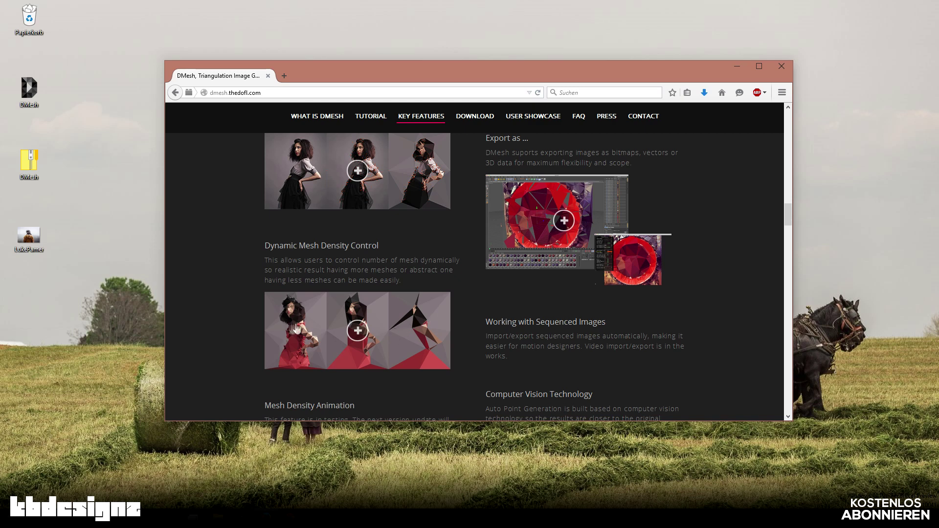
scroll(518, 188, down, 5)
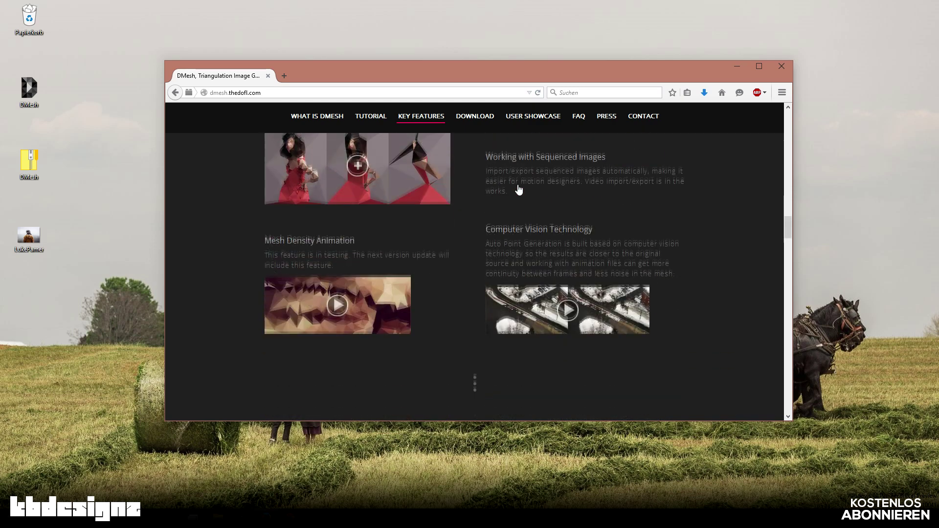
scroll(518, 188, down, 6)
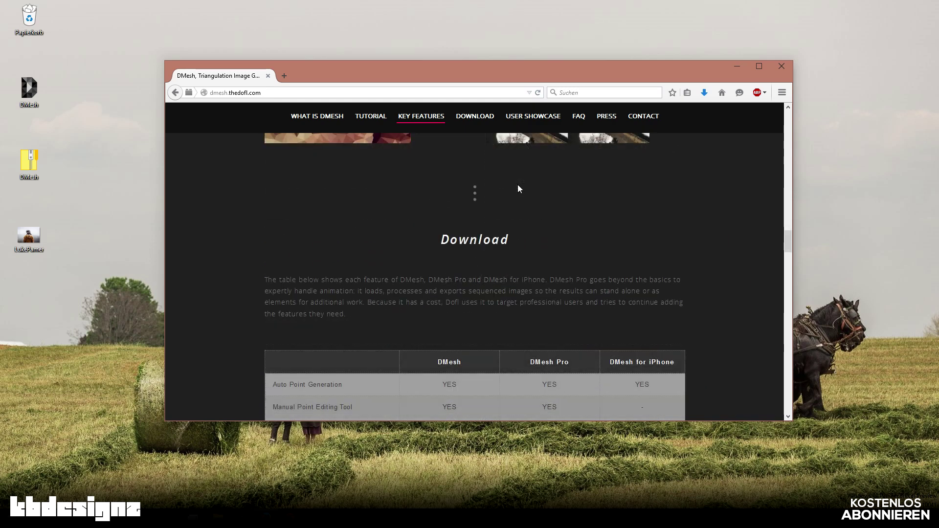
Step: Scroll through the DMesh edition comparison table
scroll(519, 189, down, 3)
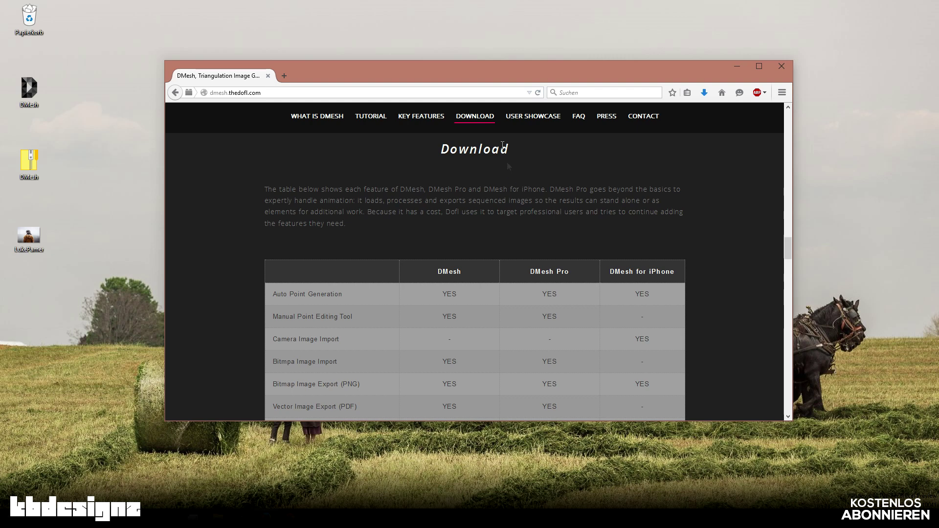
scroll(513, 175, down, 1)
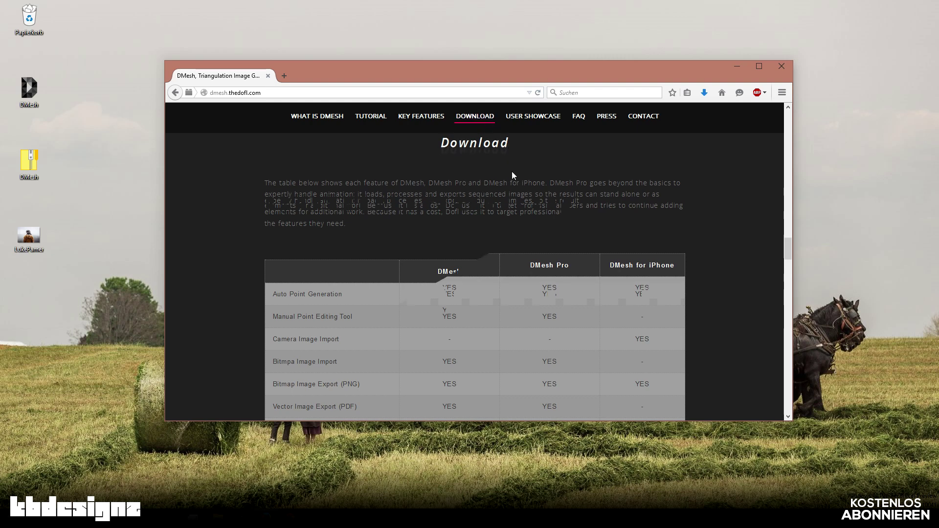
scroll(512, 172, down, 3)
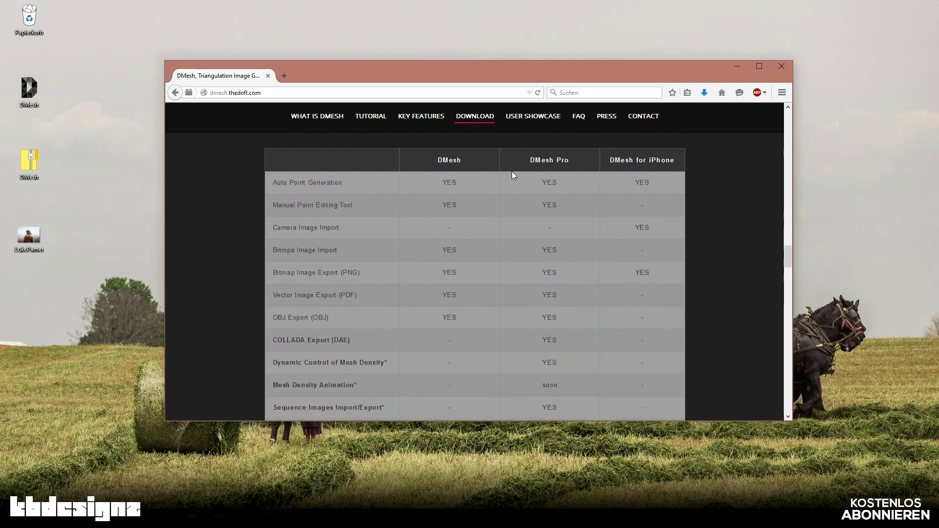
scroll(471, 186, down, 3)
scroll(487, 198, up, 3)
scroll(442, 164, down, 3)
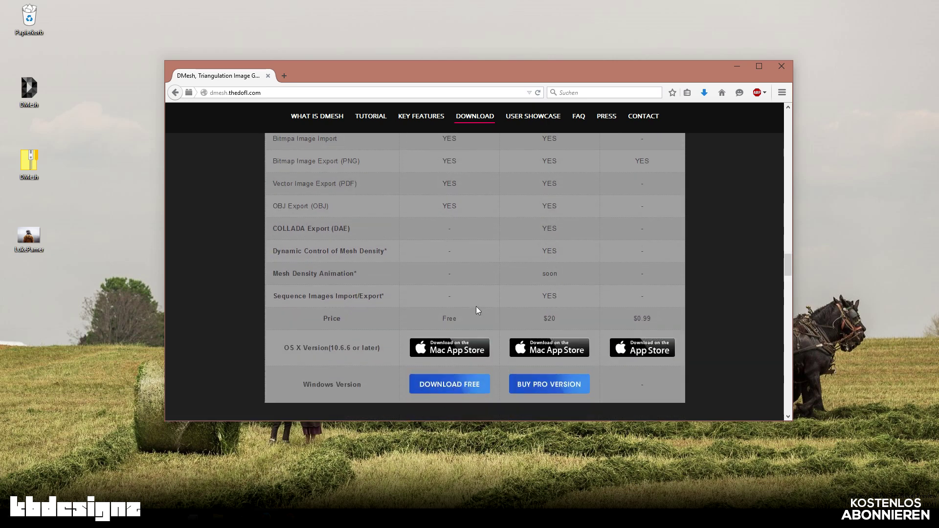
scroll(477, 306, up, 3)
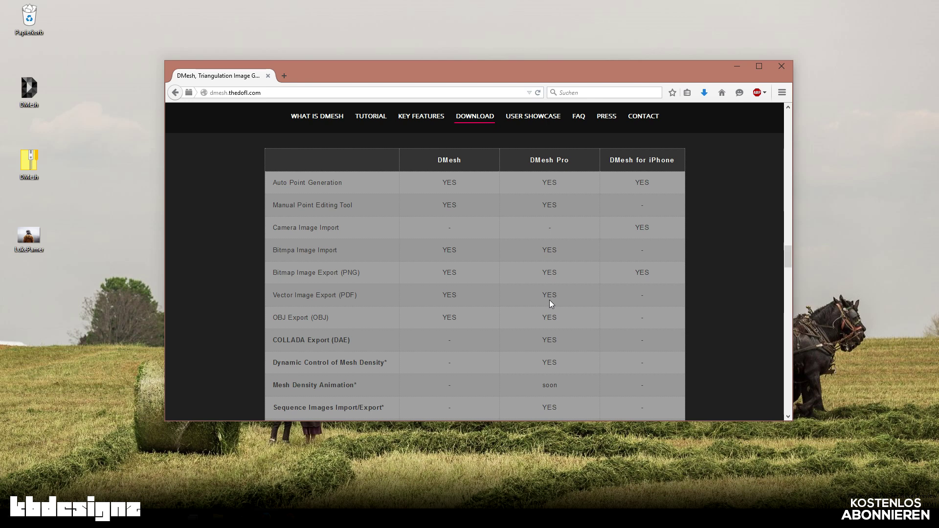
Step: Download the free Windows version of DMesh and minimize Firefox to the desktop
scroll(464, 184, down, 2)
scroll(472, 208, down, 2)
scroll(473, 226, down, 1)
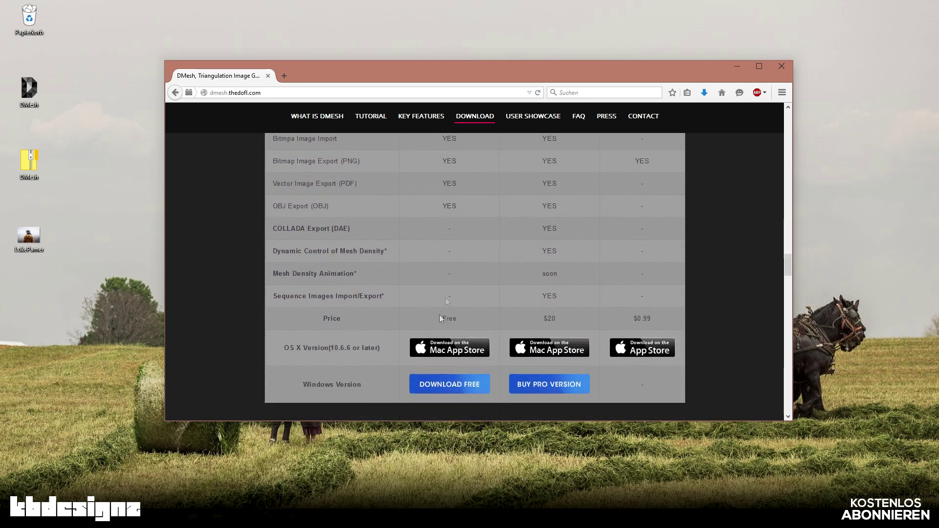
click(451, 386)
click(736, 67)
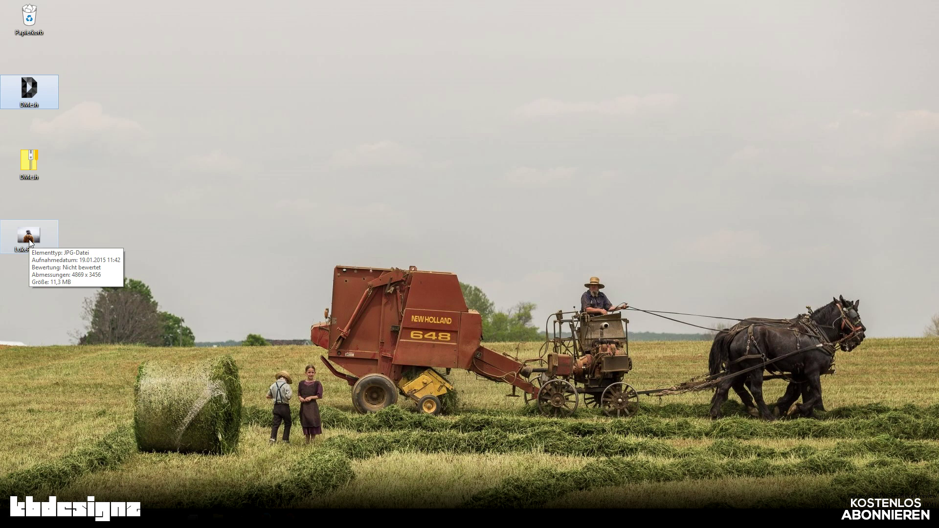
Step: Try viewing LukePamer.jpg in Windows Photos, then close the viewer when it fails
click(38, 248)
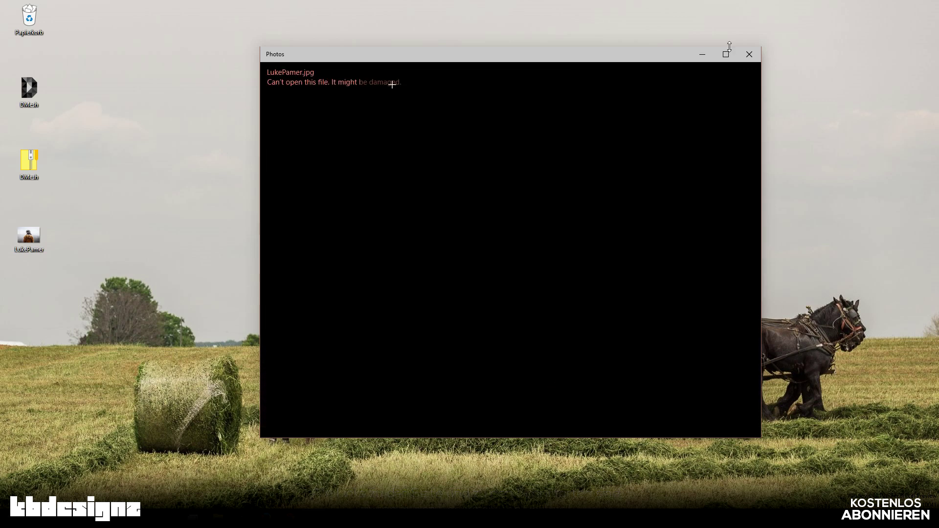
click(749, 54)
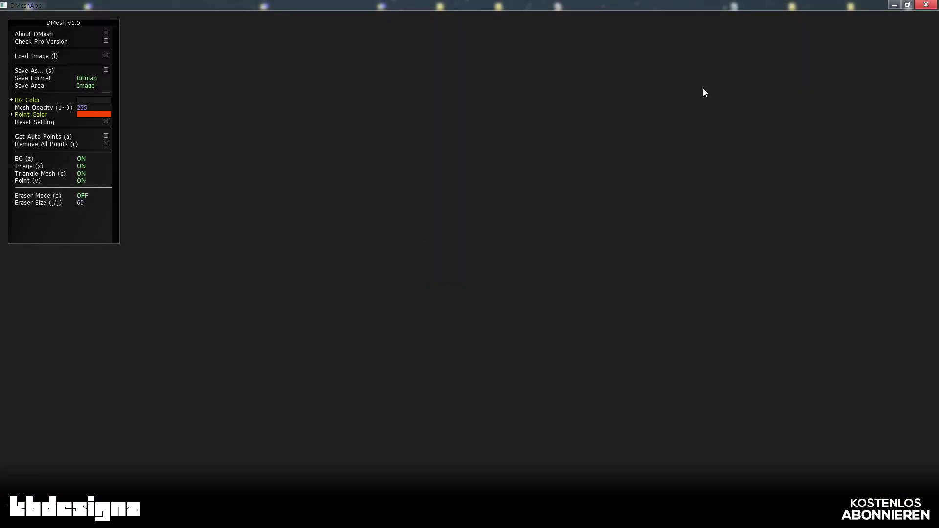
drag(69, 22, 473, 118)
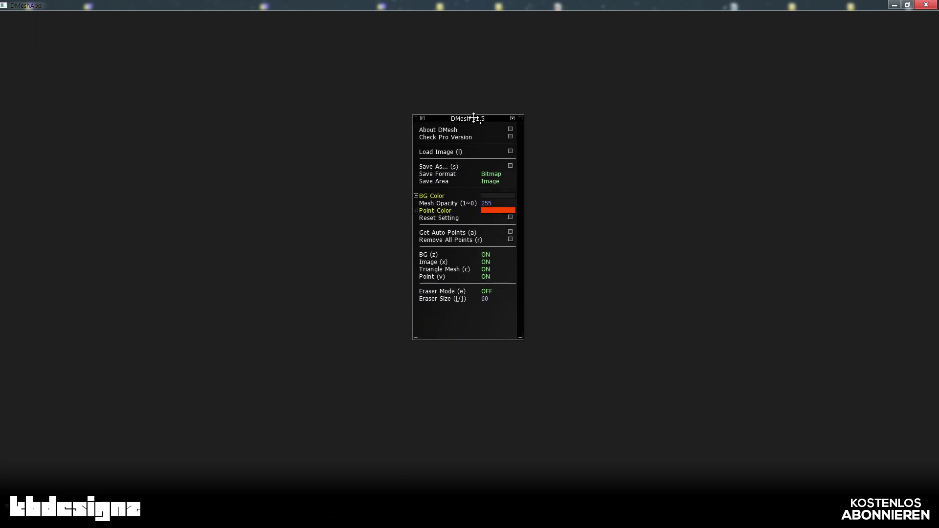
mouse_move(474, 117)
mouse_down()
mouse_move(568, 52)
mouse_move(447, 139)
mouse_up()
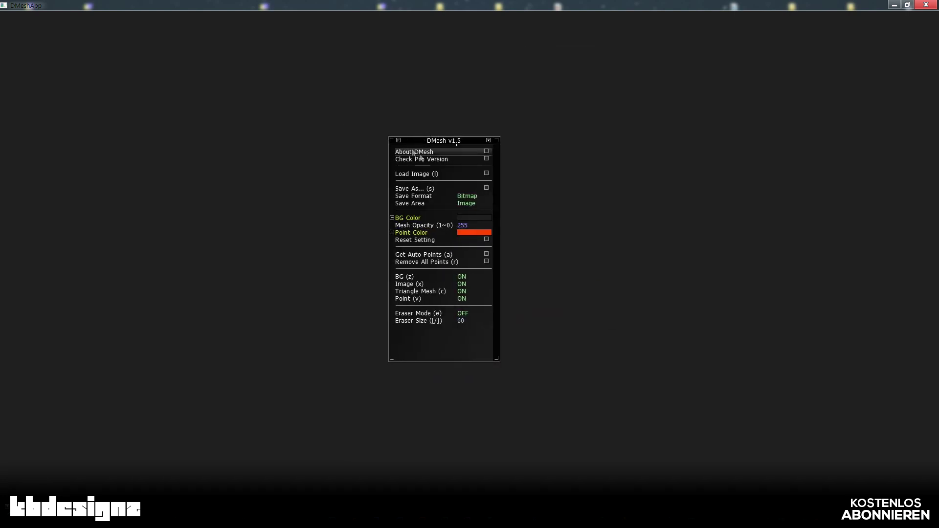
drag(435, 139, 443, 123)
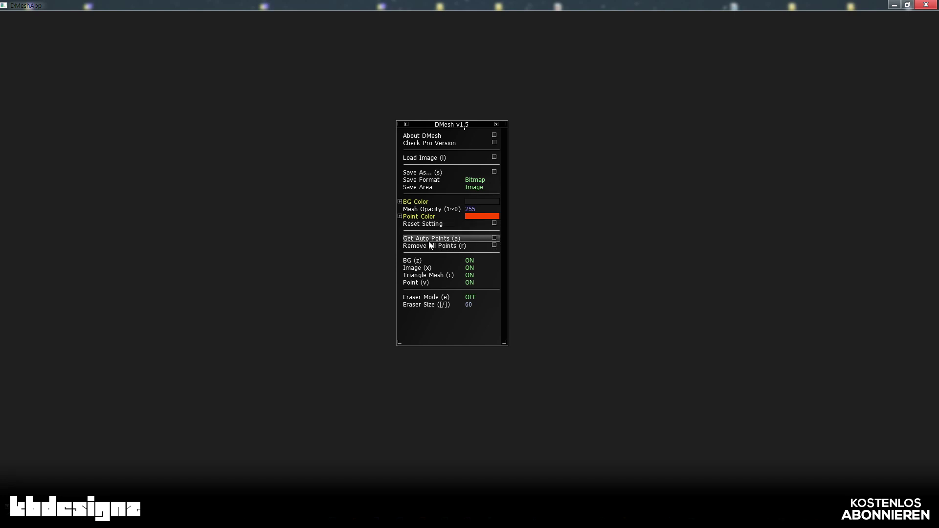
click(455, 248)
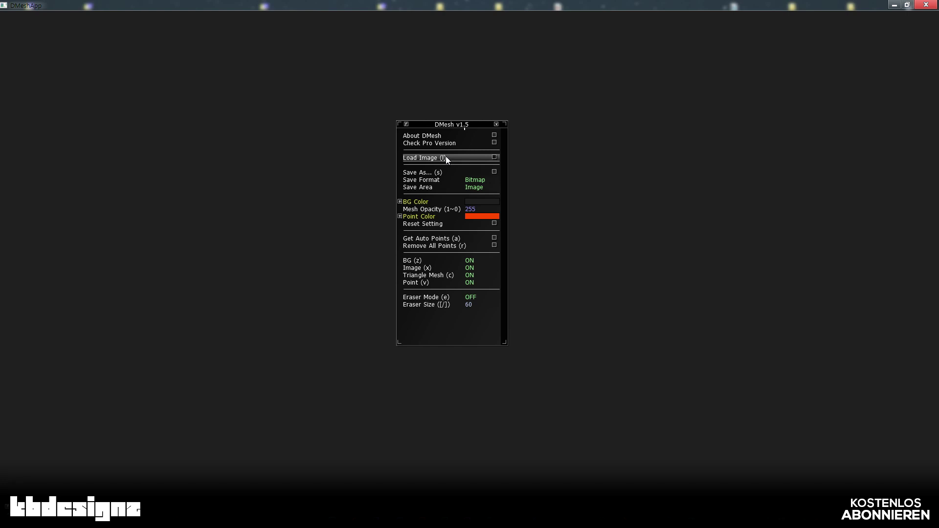
Step: Load LukePamer.jpg as a low-poly mesh, move the settings panel left, and expand Point Color
drag(438, 124, 407, 124)
click(408, 159)
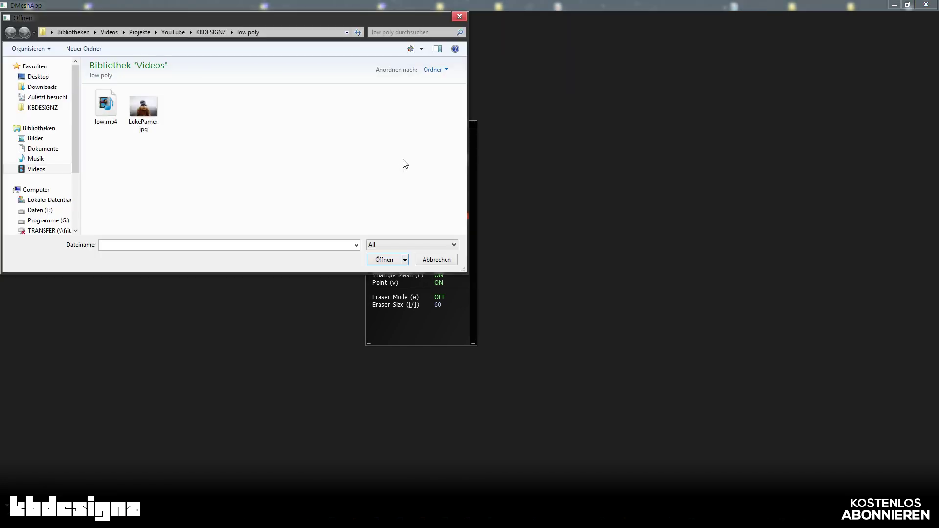
double_click(147, 113)
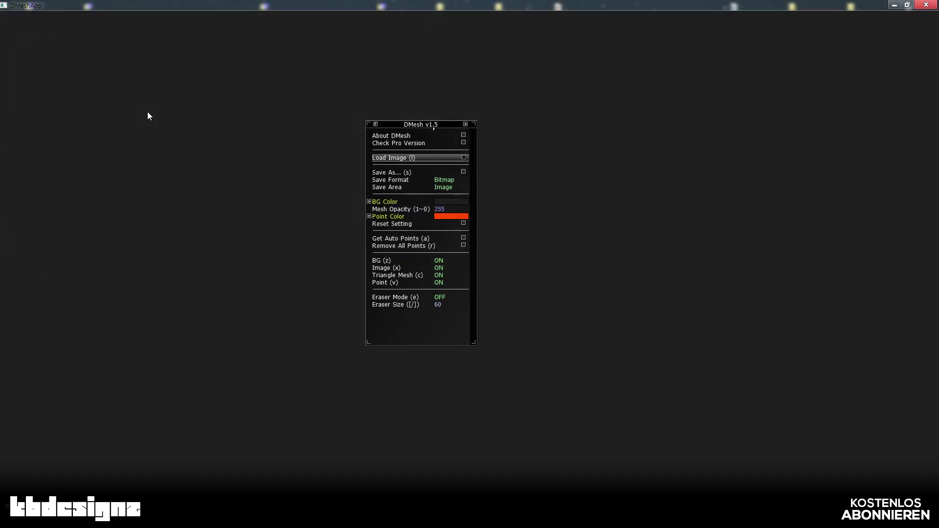
drag(411, 127, 772, 126)
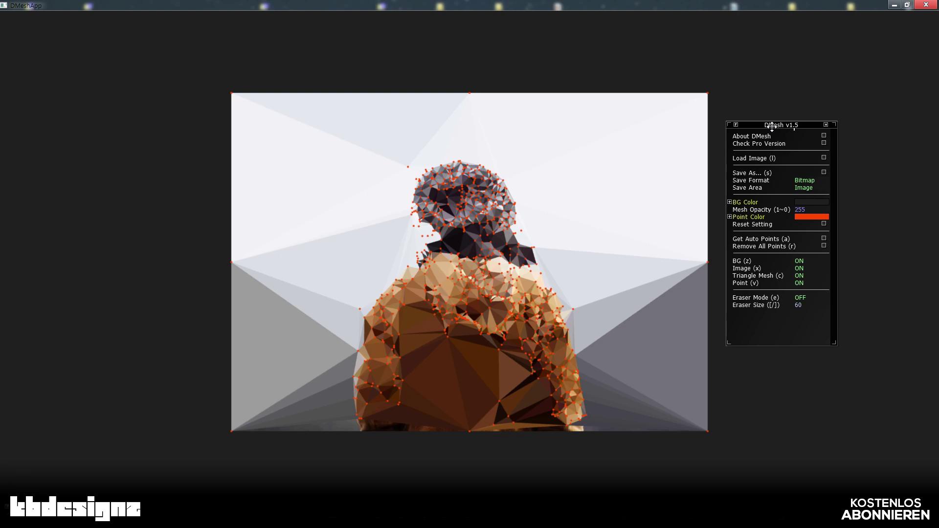
drag(772, 126, 153, 138)
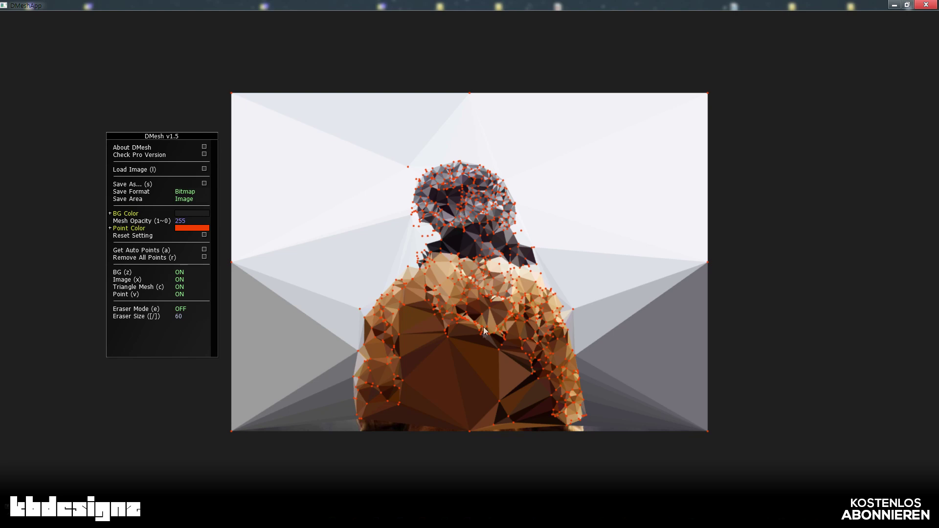
click(181, 230)
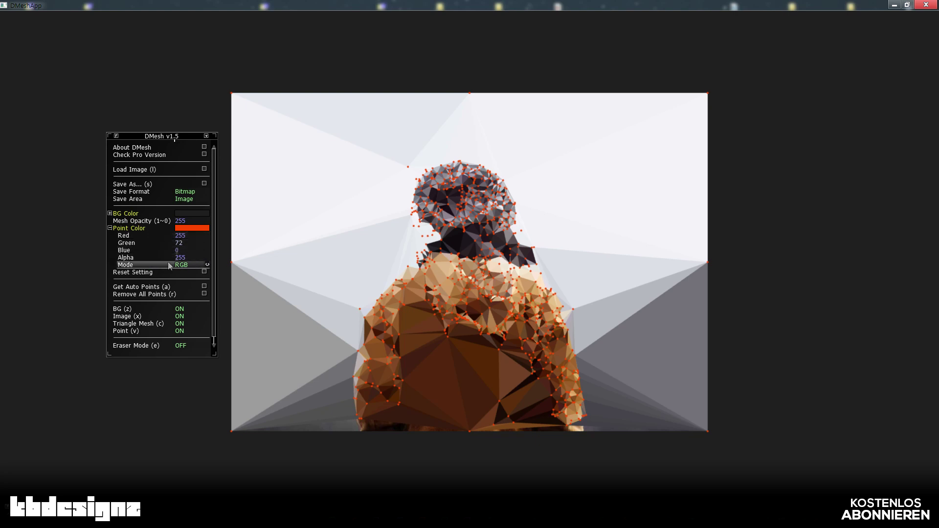
Step: Collapse Point Color and add five mesh points across the upper torso
click(109, 228)
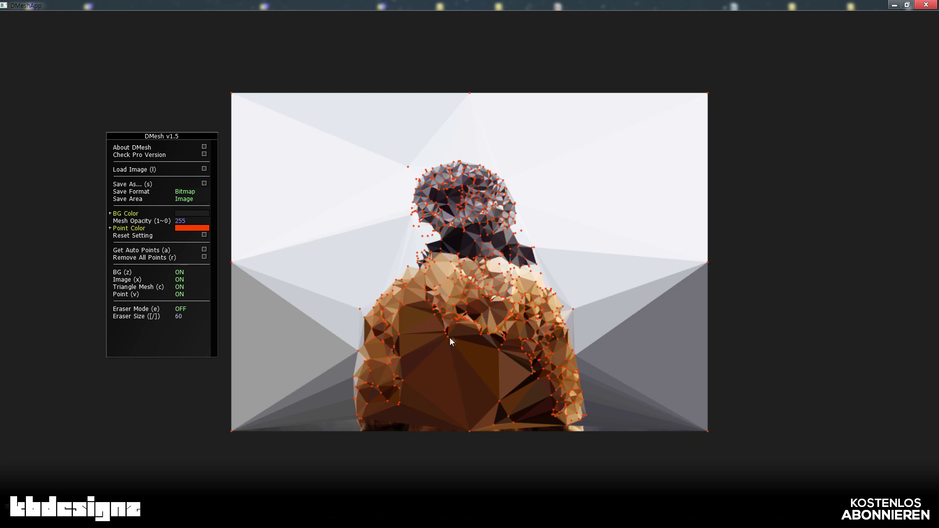
click(449, 375)
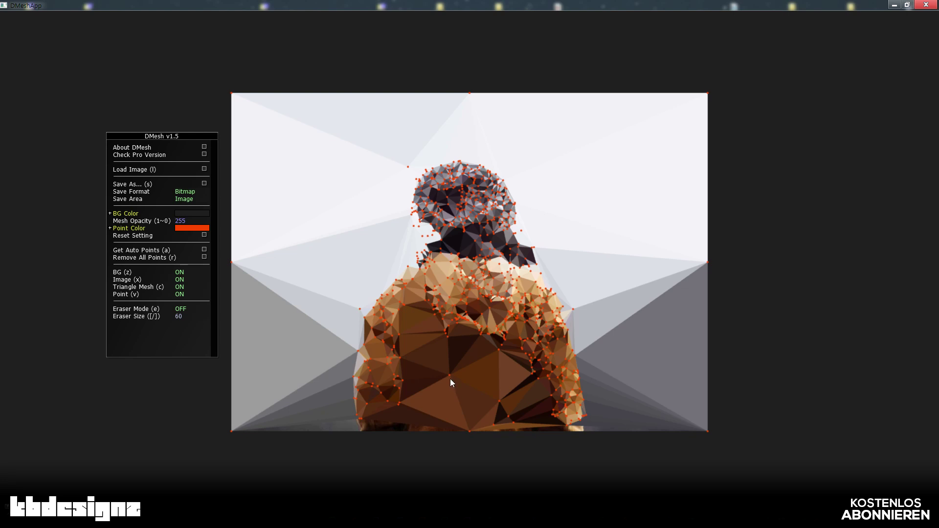
click(472, 400)
click(473, 363)
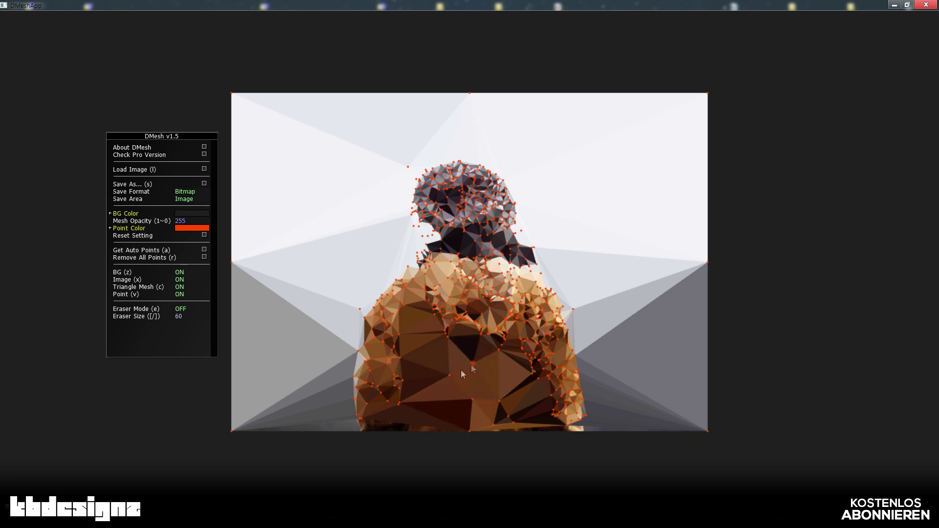
click(438, 393)
click(424, 353)
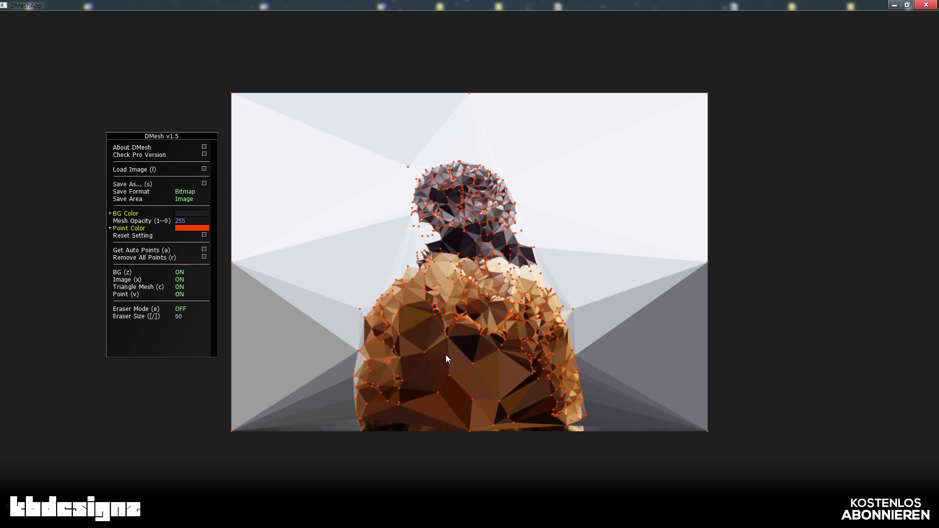
Step: Add three more points on the lower and right torso, then switch Eraser Mode on
click(451, 414)
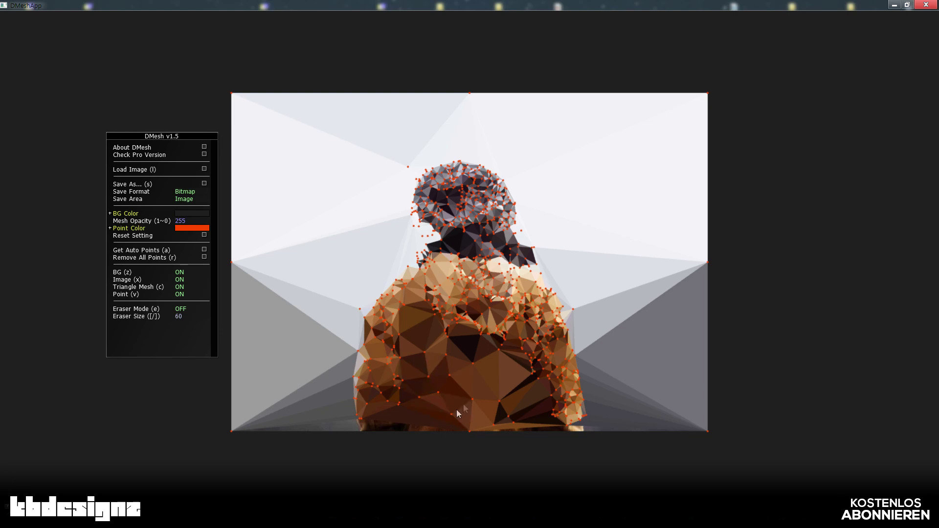
click(497, 375)
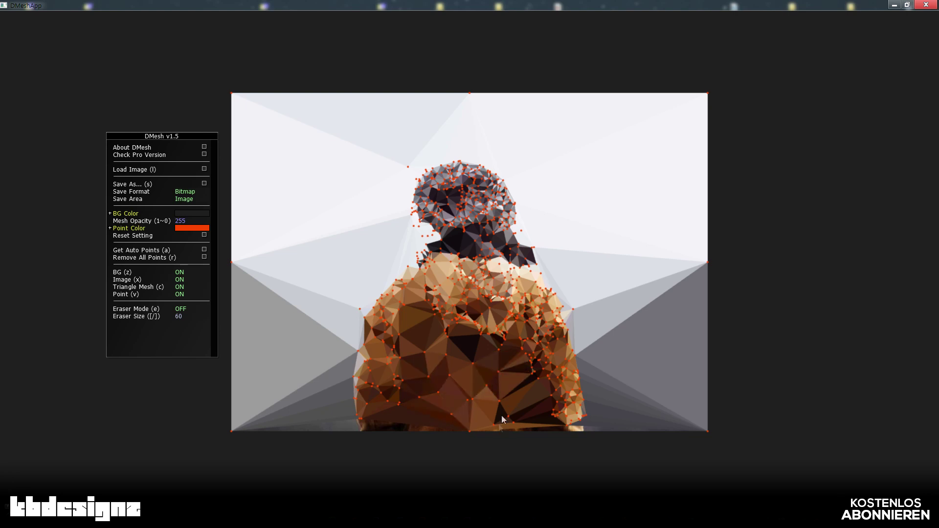
click(508, 378)
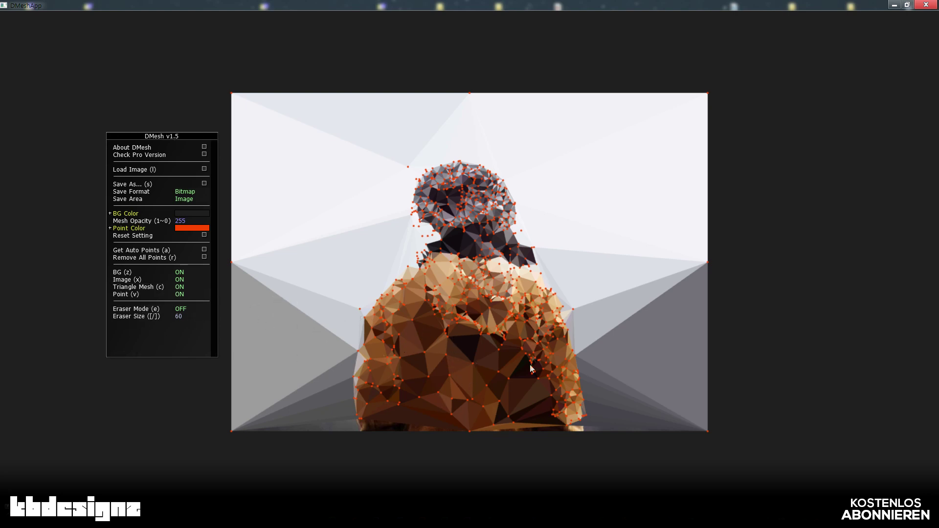
click(159, 310)
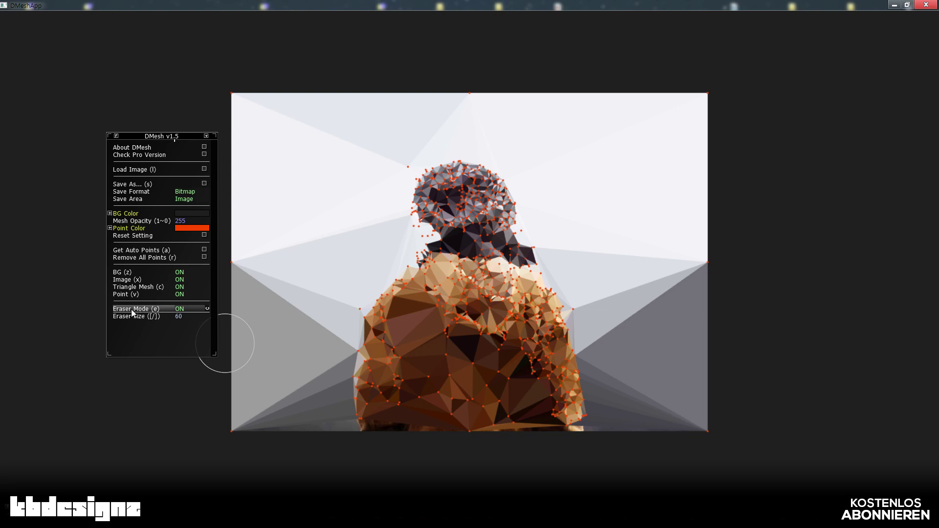
Step: Set the eraser size to 10, switch Eraser Mode off, and add one canvas point
click(181, 310)
click(181, 313)
key(bracketright)
key(bracketleft)
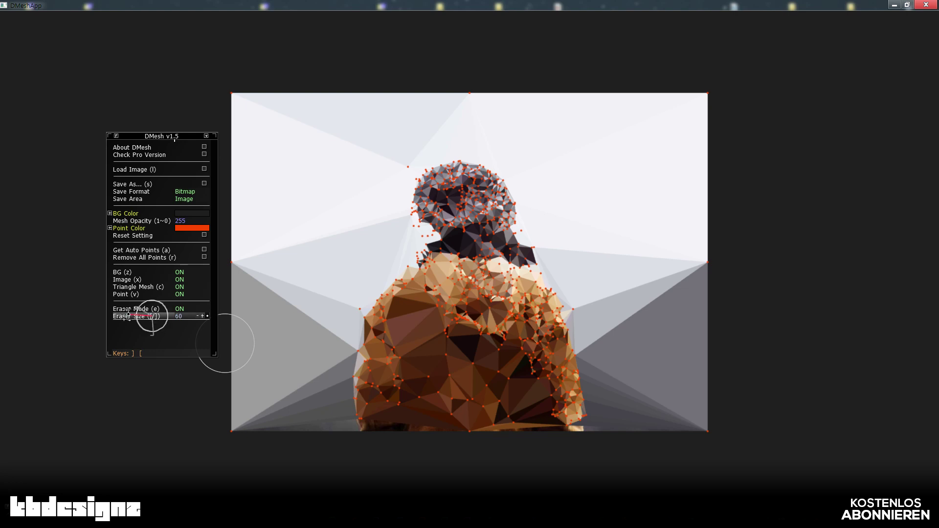
mouse_move(143, 315)
mouse_down()
mouse_move(150, 302)
mouse_move(119, 313)
mouse_move(139, 296)
mouse_up()
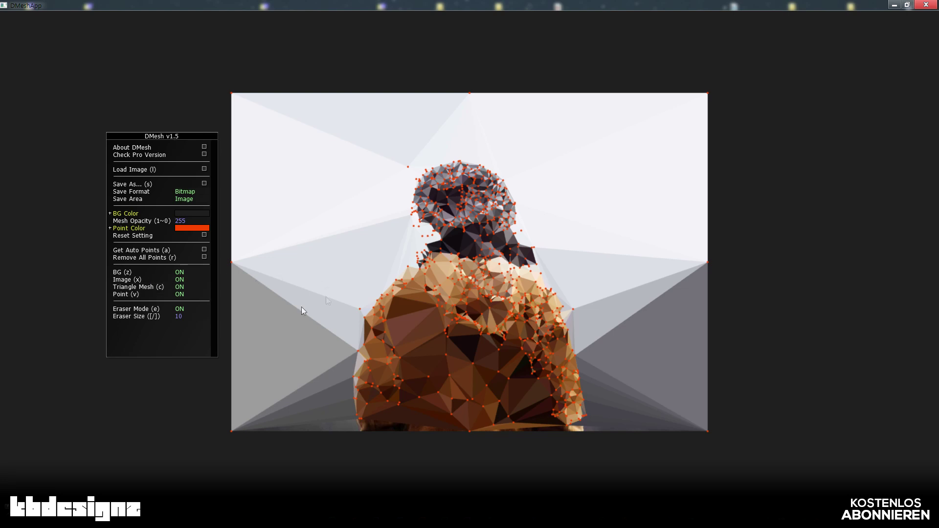
click(189, 311)
click(420, 319)
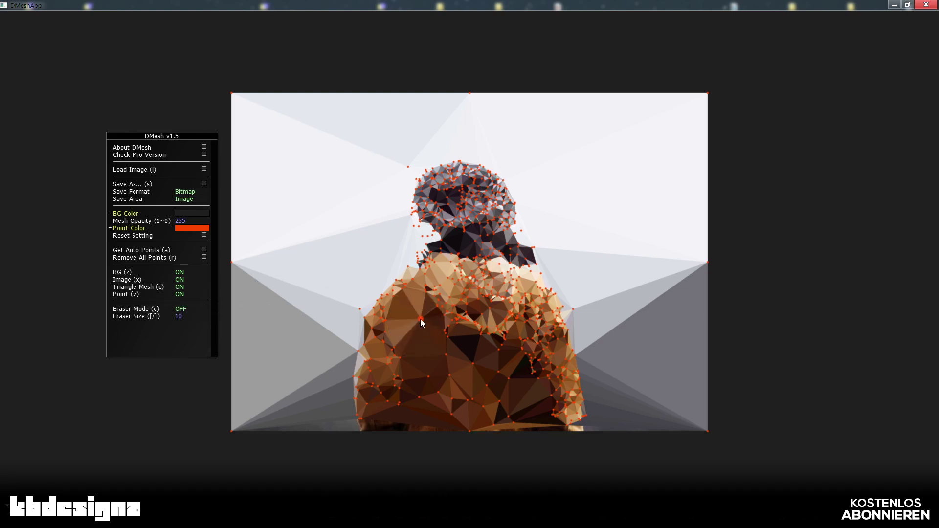
Step: Regenerate the auto points and add six mesh points over the torso
click(149, 254)
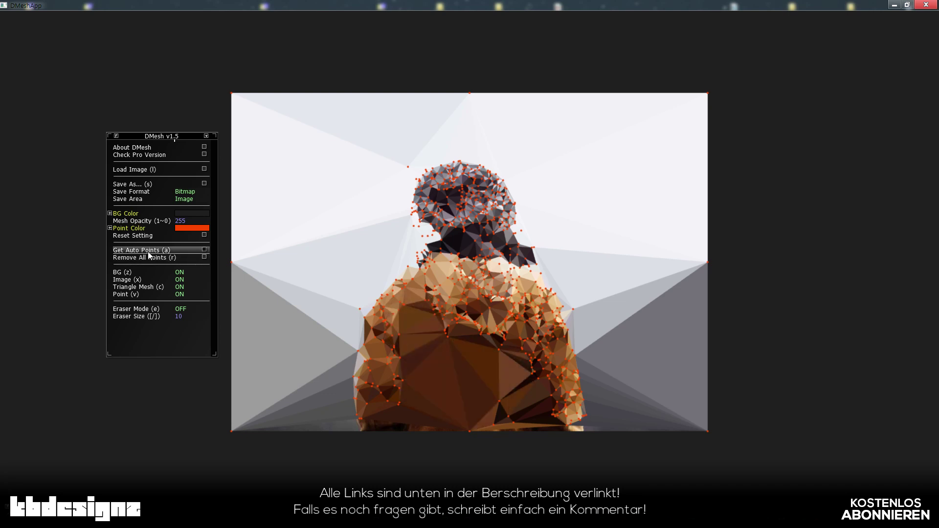
click(436, 380)
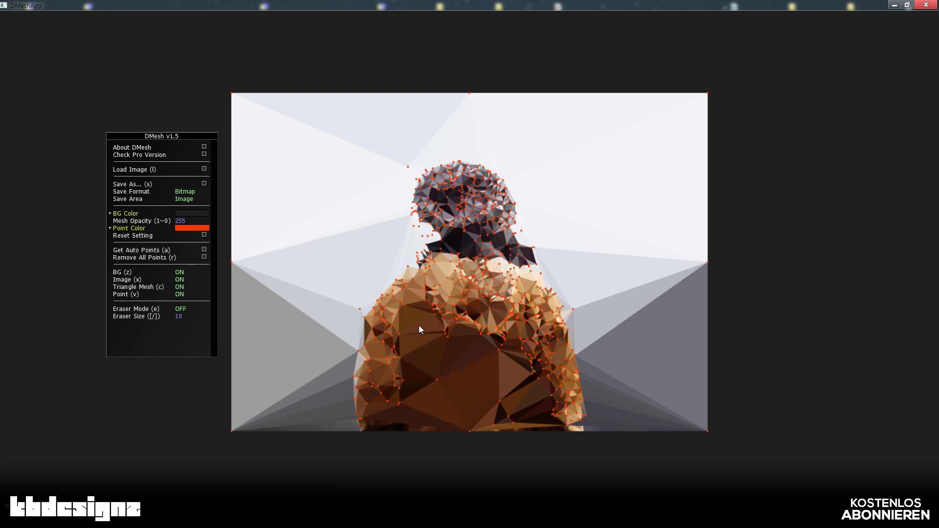
click(432, 346)
click(462, 361)
click(477, 374)
click(451, 387)
click(421, 415)
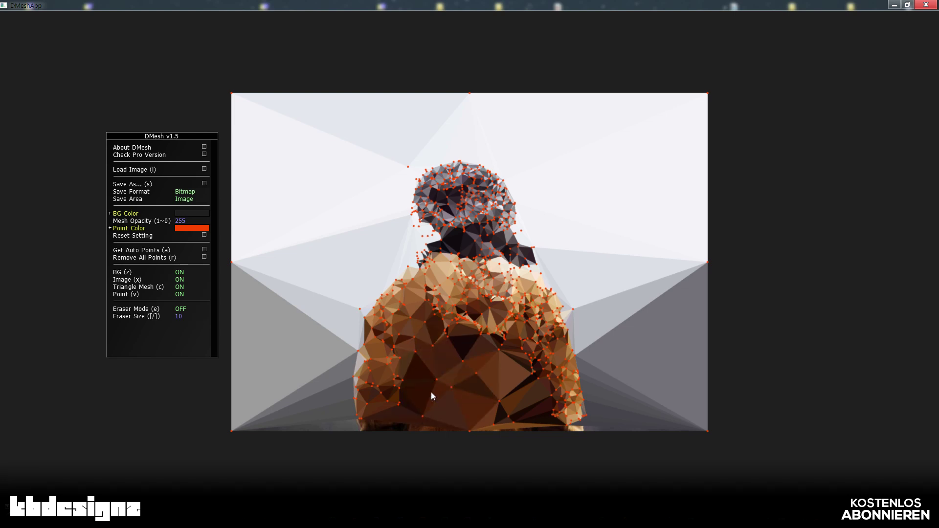
Step: Add points along the lower torso and bottom edge, then erase one torso point
click(450, 411)
click(435, 426)
click(402, 425)
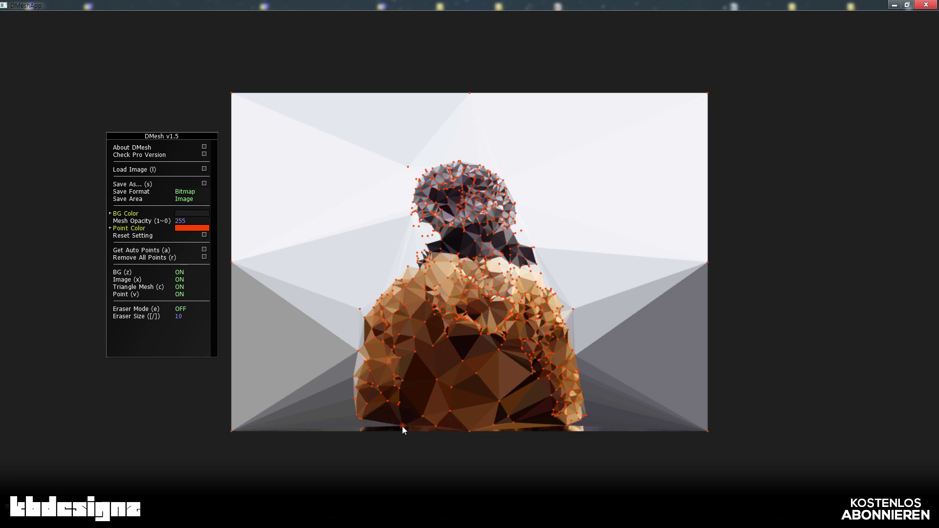
click(432, 431)
click(539, 432)
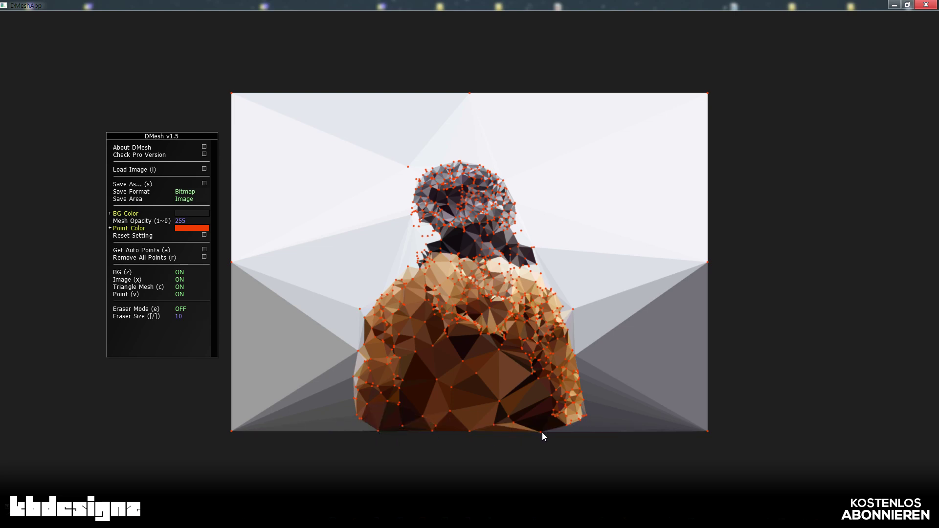
click(578, 431)
click(180, 309)
click(502, 375)
Step: Add one body point with erasing off, then expand BG Color showing RGB 30, 30, 30
click(180, 309)
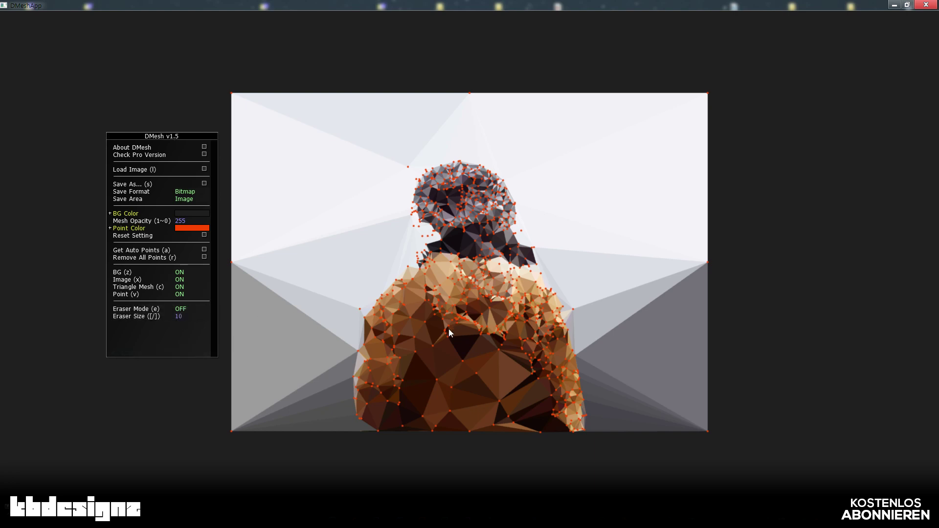
click(499, 369)
click(168, 308)
click(169, 310)
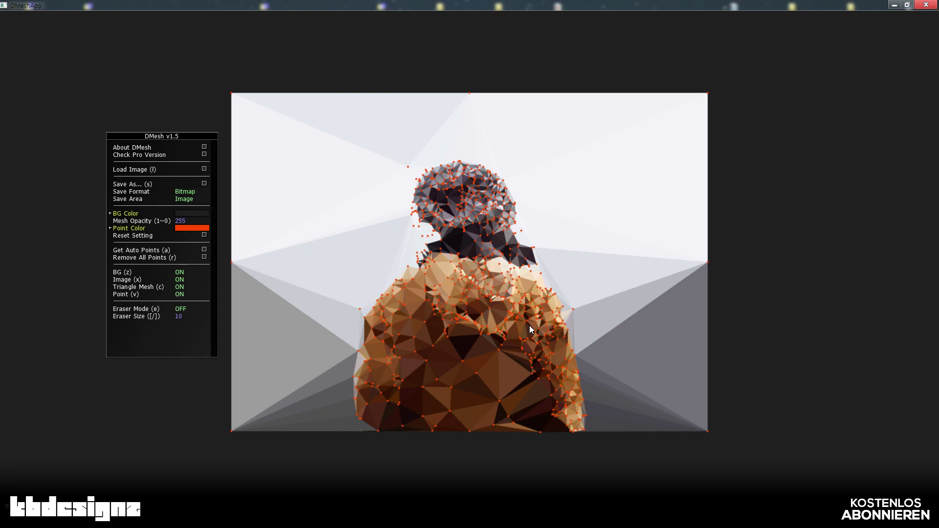
click(196, 213)
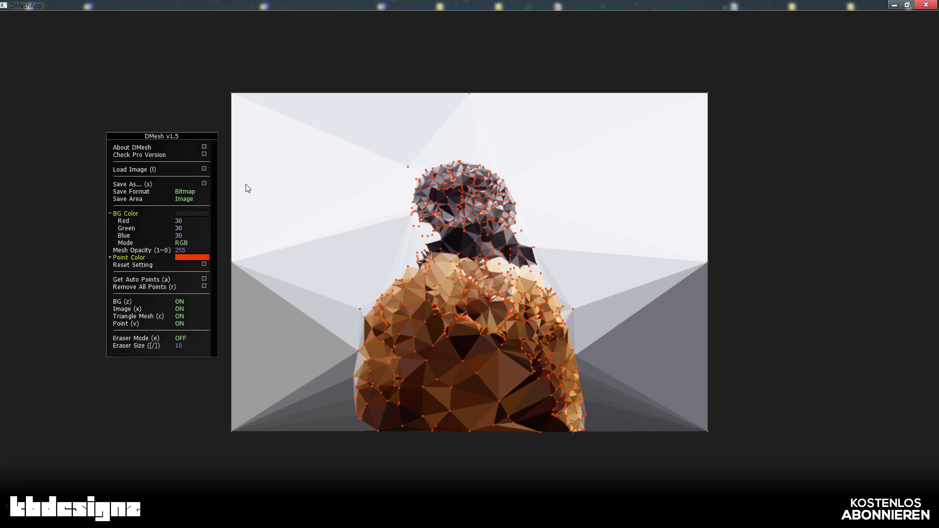
Step: Add mesh points beyond the photo's right edge, down to the bottom-right corner
click(784, 321)
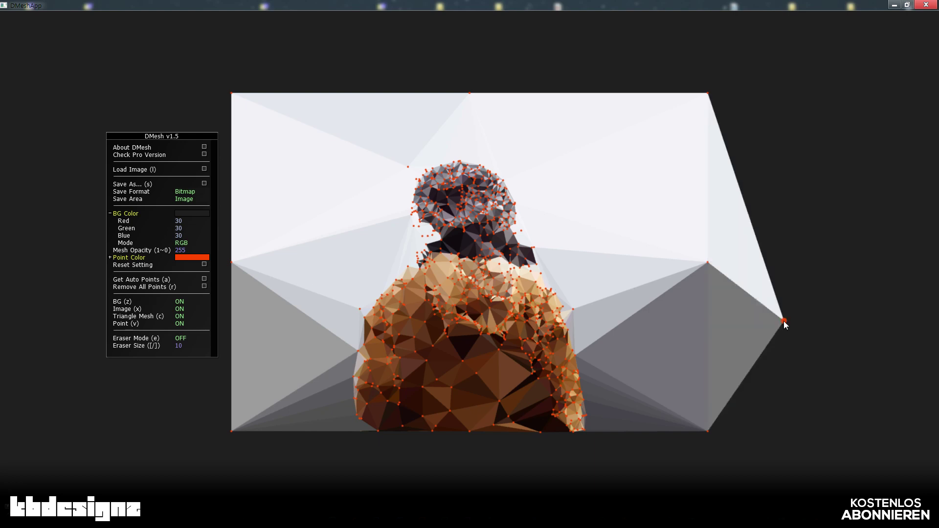
drag(783, 321, 873, 304)
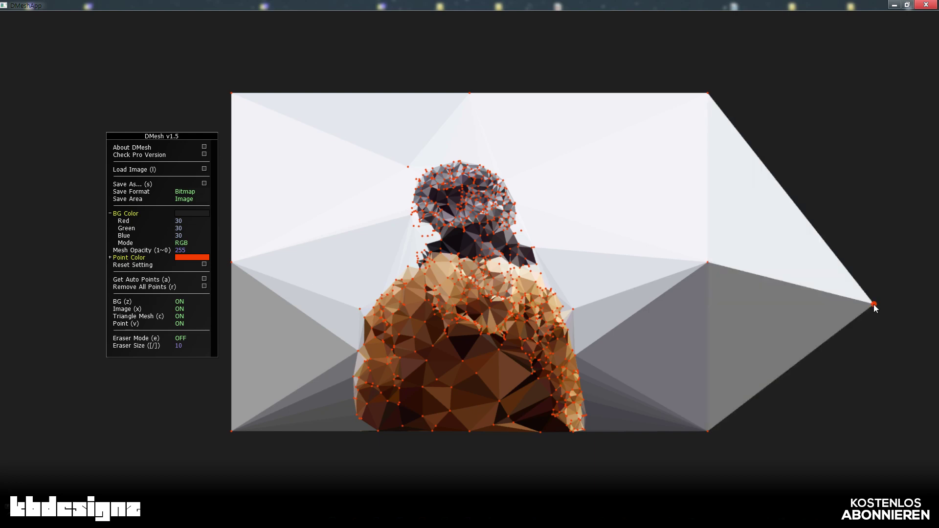
click(875, 422)
click(897, 466)
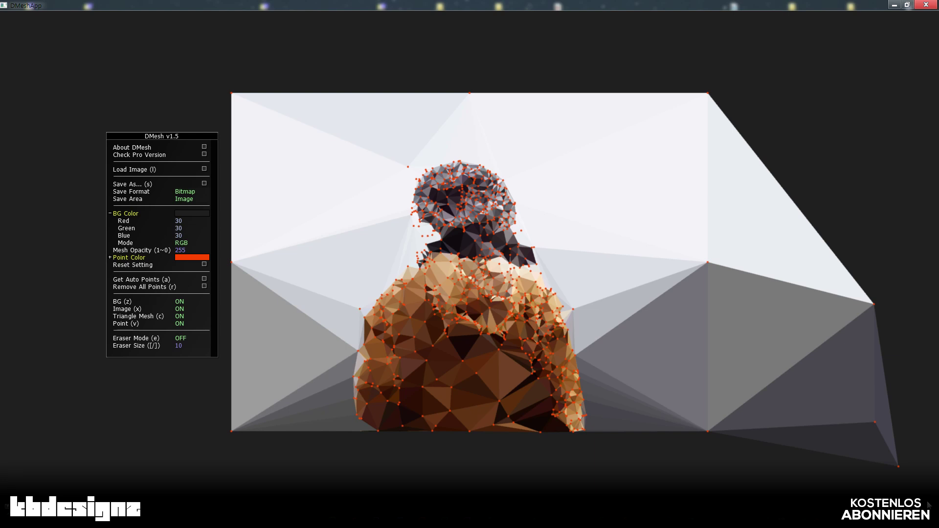
click(935, 503)
click(919, 191)
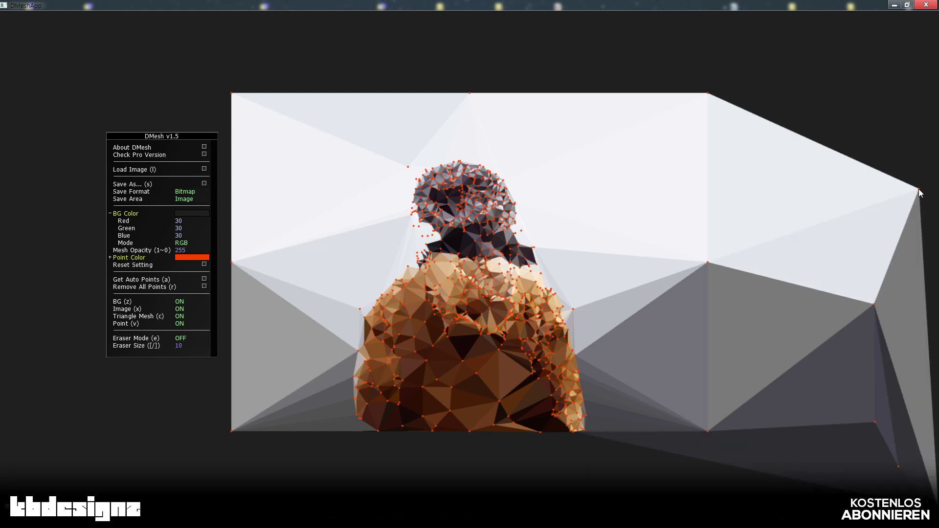
Step: Add a row of points above the top edge, stretching into the top-left corner
click(918, 63)
click(742, 36)
click(535, 26)
click(293, 32)
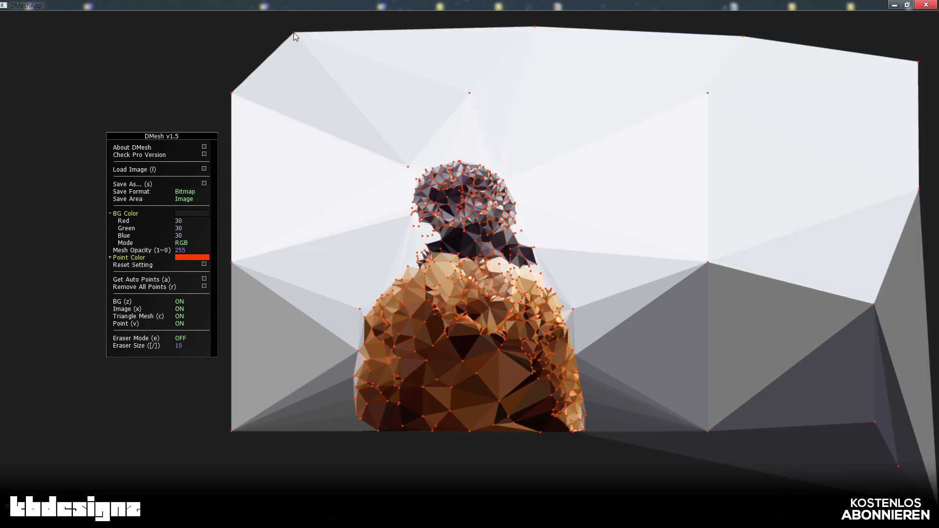
click(51, 36)
click(17, 17)
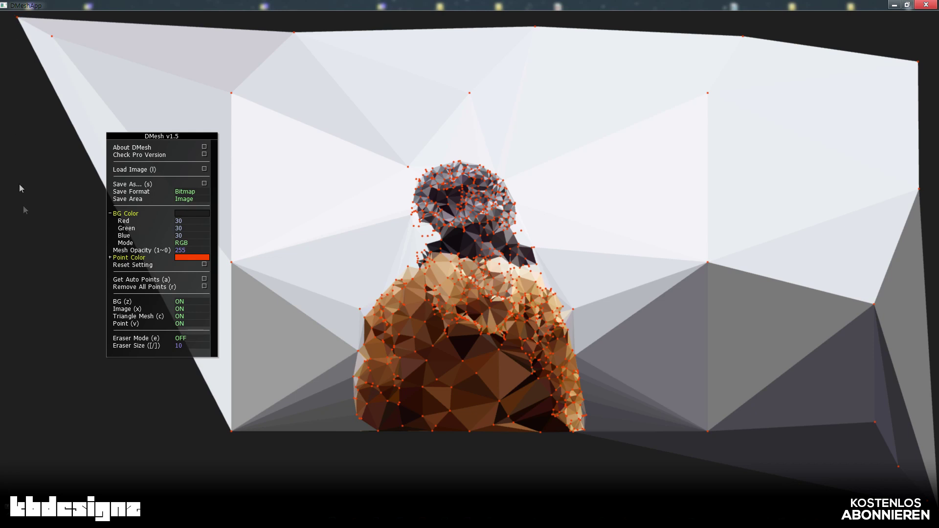
Step: Add points beyond the left edge and below the figure, then remove the bottom and lower-left points
click(72, 351)
click(160, 508)
click(539, 486)
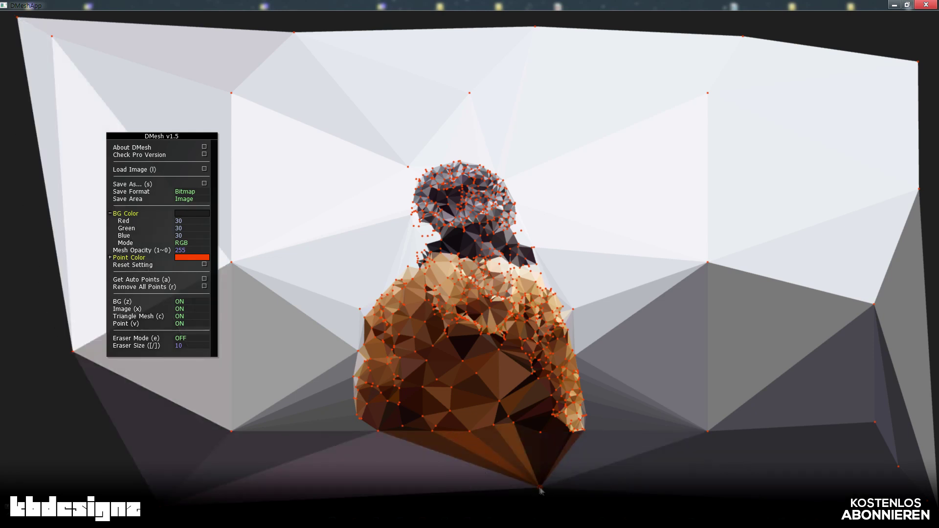
right_click(540, 487)
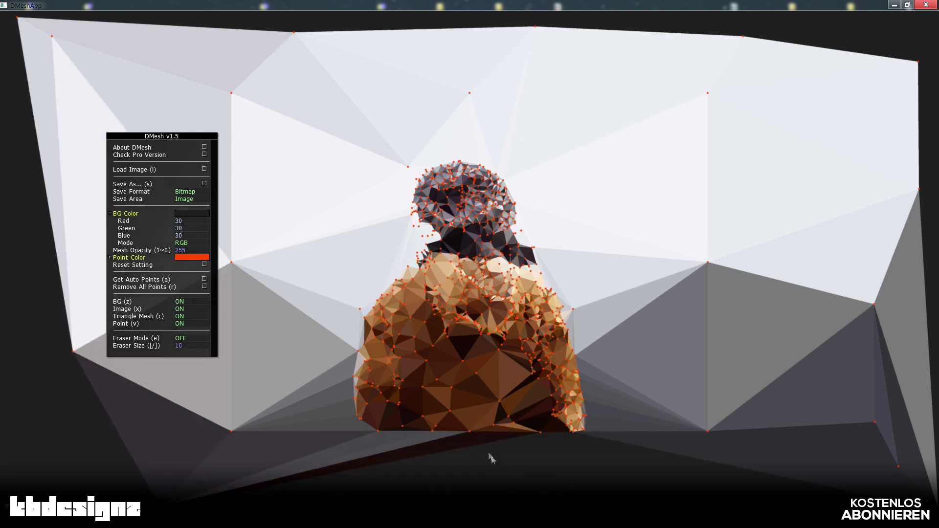
right_click(160, 505)
right_click(160, 506)
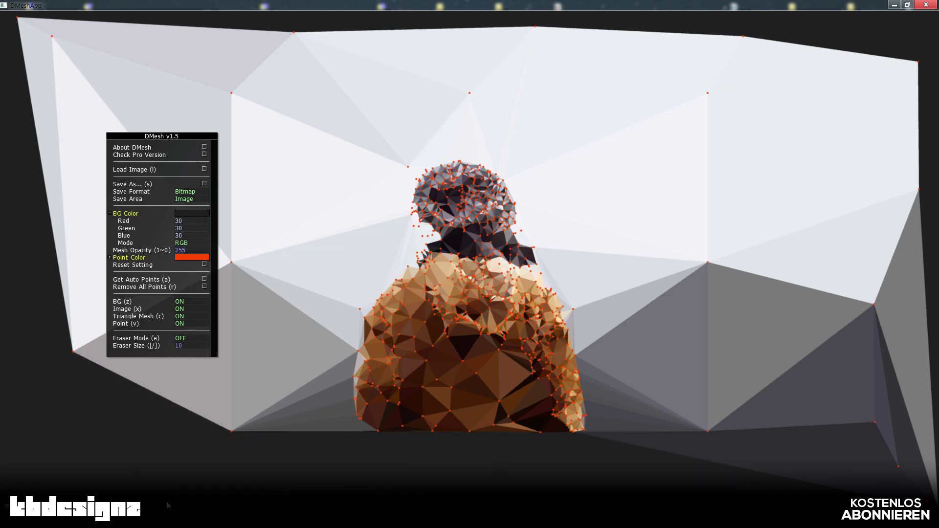
Step: Rework the lower-left and bottom-edge points, deleting misplaced ones that create sliver triangles
click(216, 443)
click(97, 418)
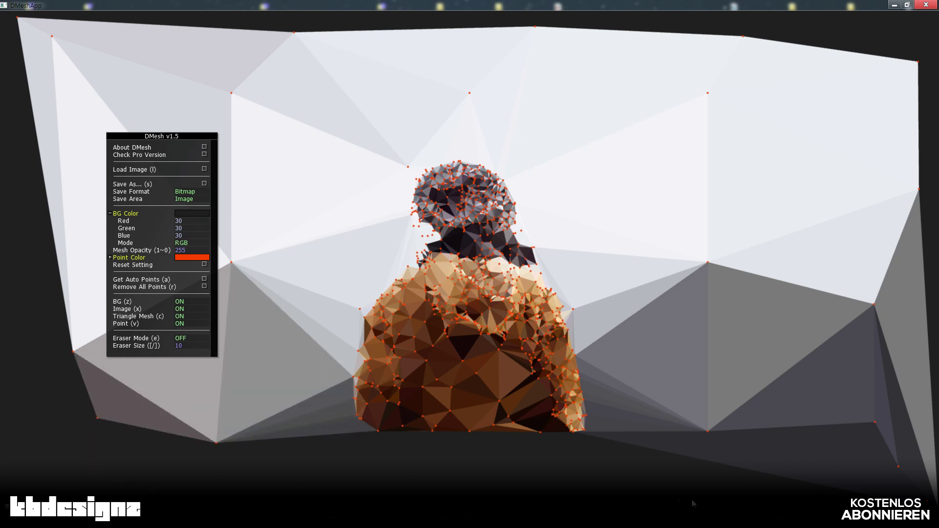
click(611, 487)
right_click(611, 486)
click(112, 466)
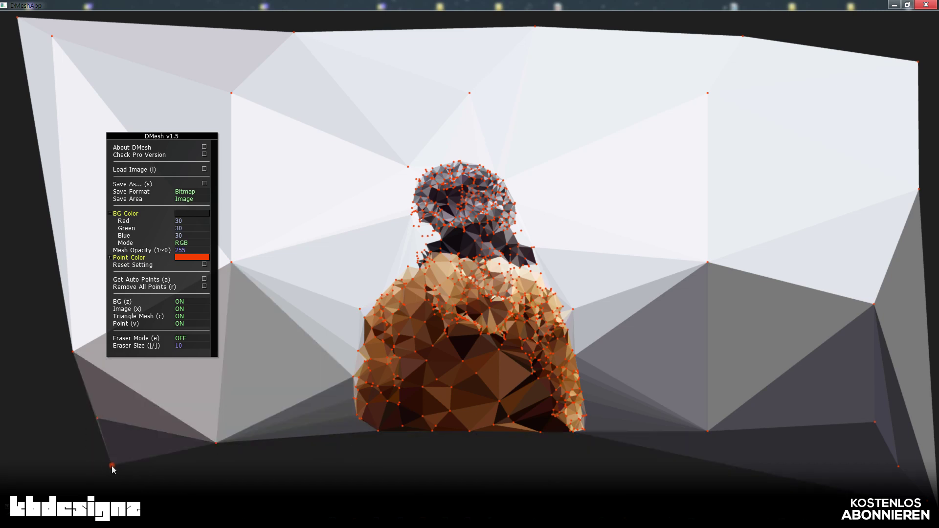
click(240, 504)
right_click(238, 507)
click(230, 499)
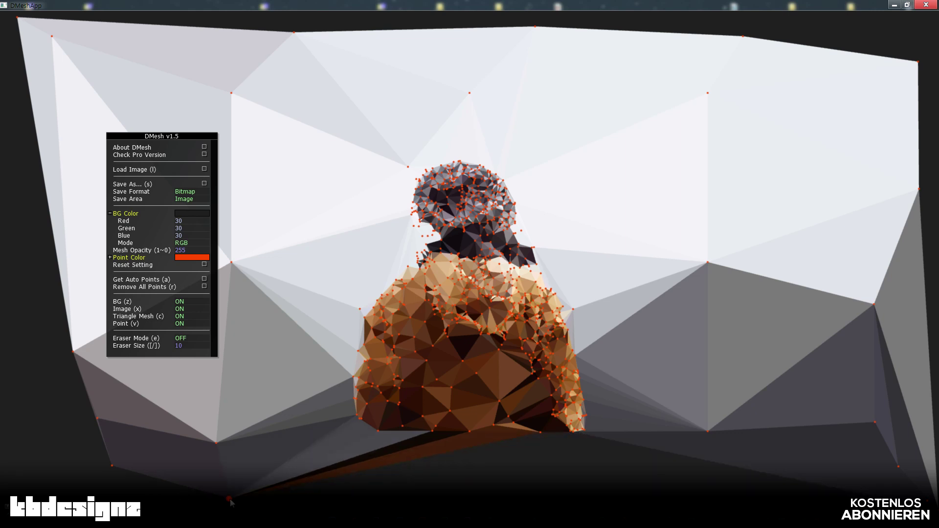
right_click(231, 499)
click(211, 460)
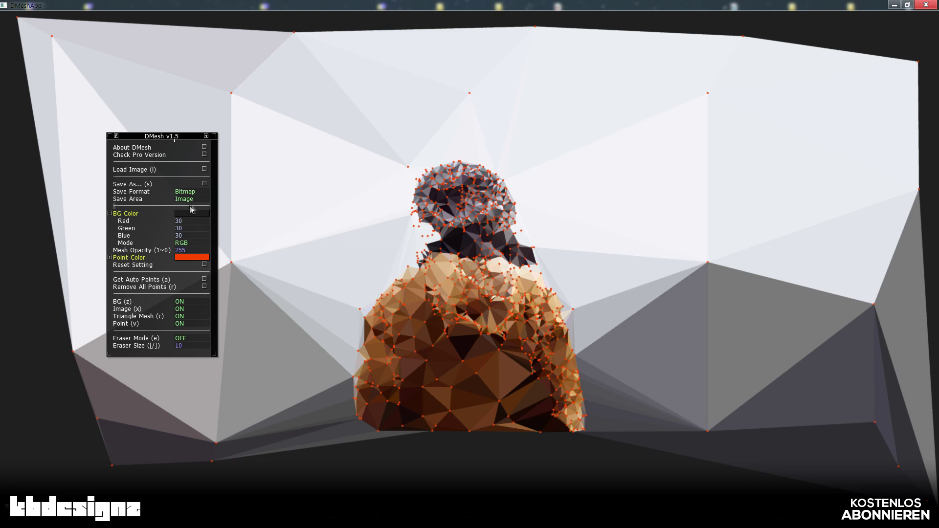
Step: Collapse the background colour settings and save the artwork as a bitmap named 'low'
click(110, 214)
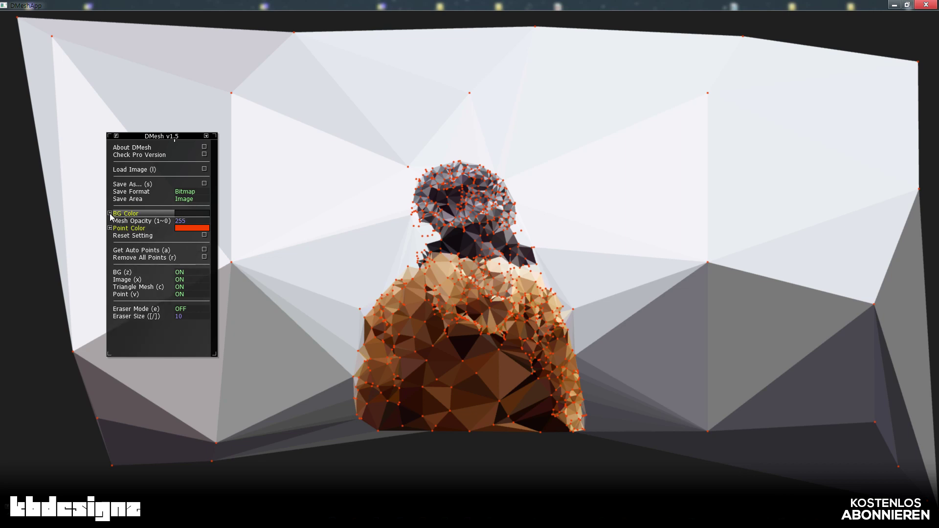
click(207, 191)
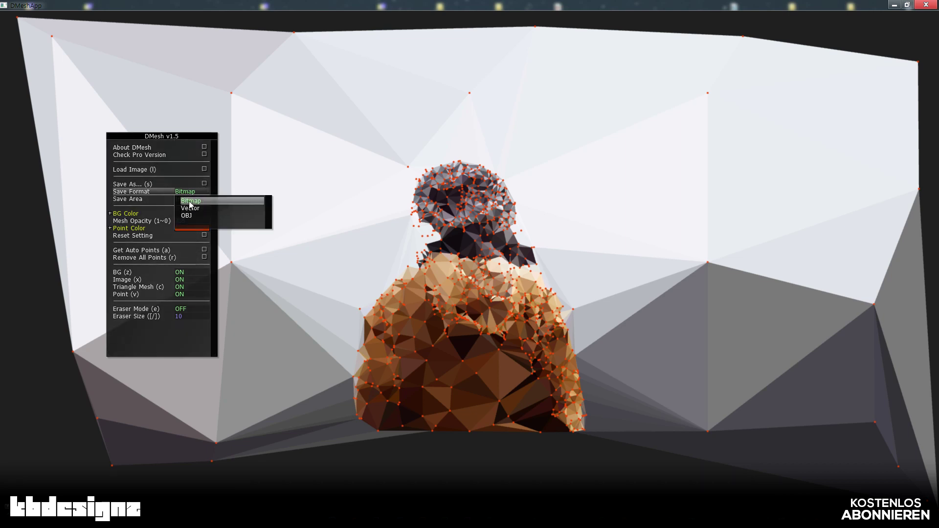
click(179, 185)
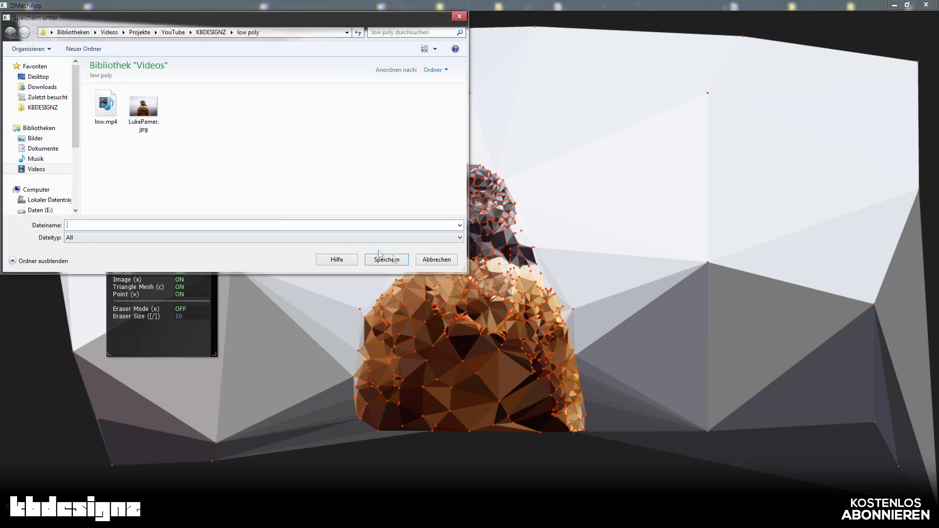
text(low)
key(Return)
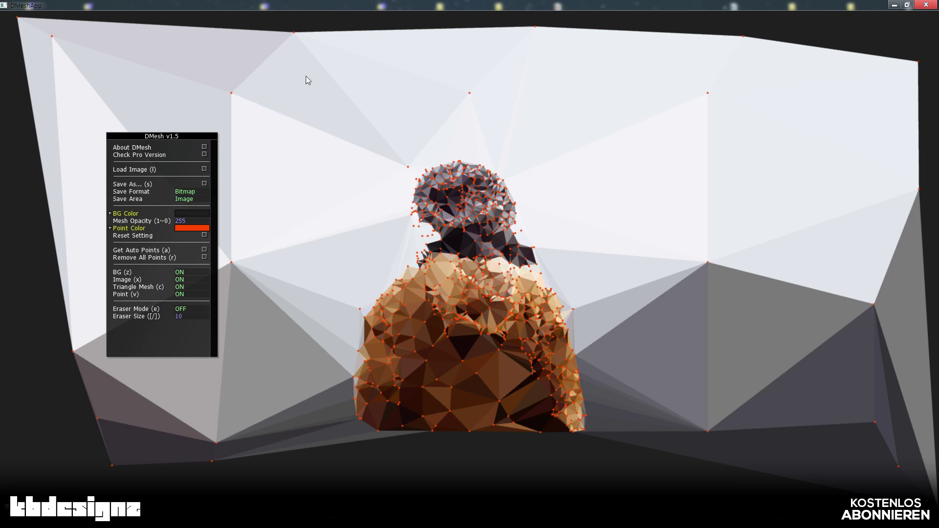
click(193, 191)
Step: Choose Vector from the Save Format list
click(203, 209)
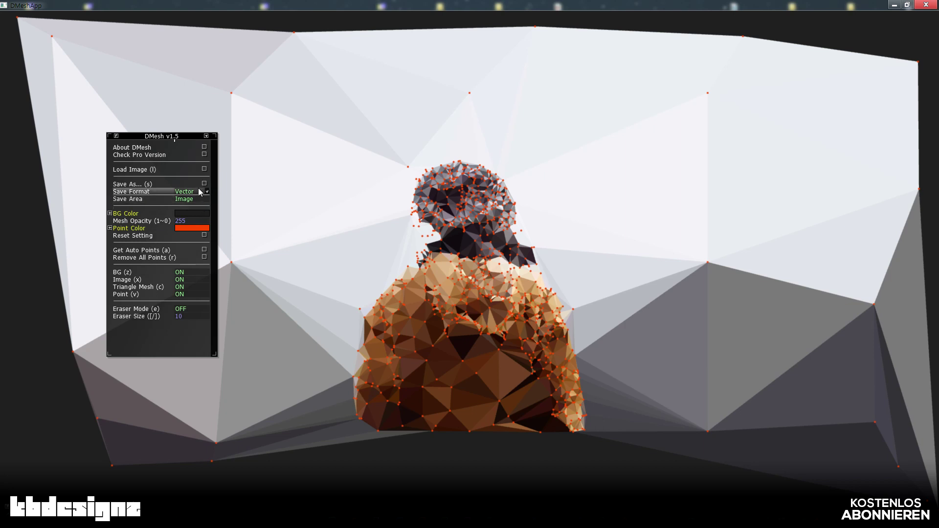